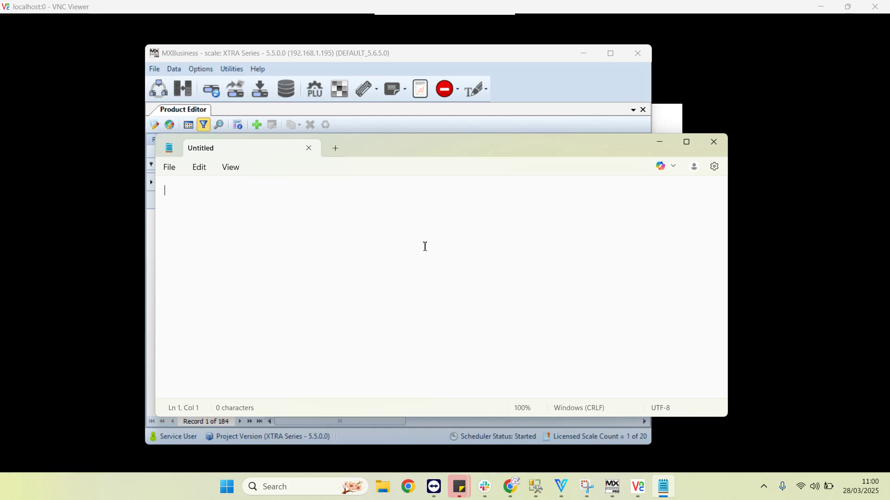
# Switch to MXBusiness, enable the Arial Narrow font in the preferences and save the change.
pyautogui.click(514, 59)
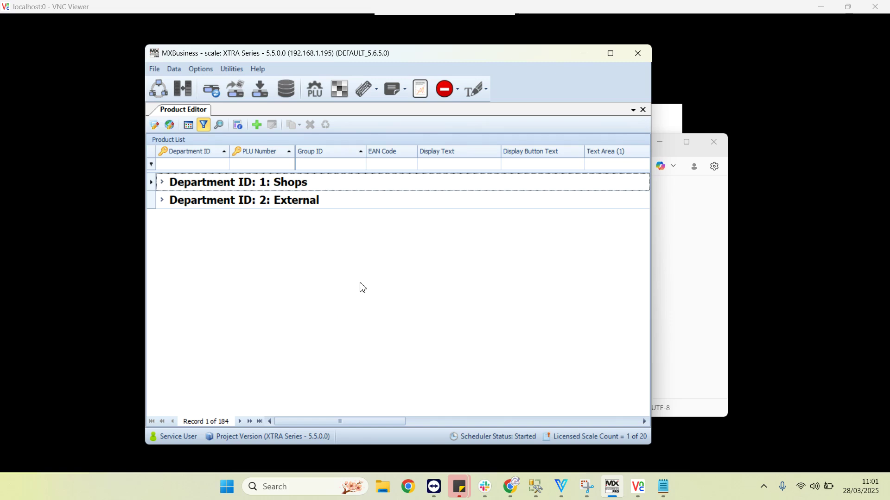
pyautogui.click(199, 72)
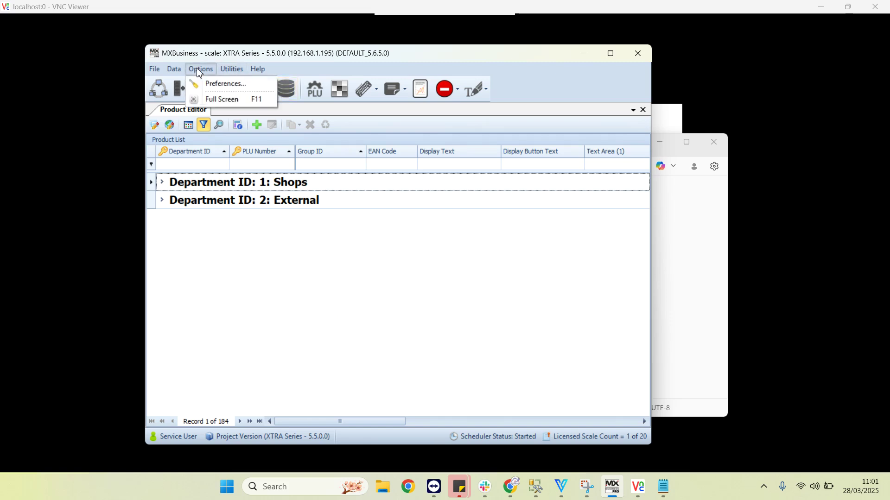
pyautogui.click(203, 85)
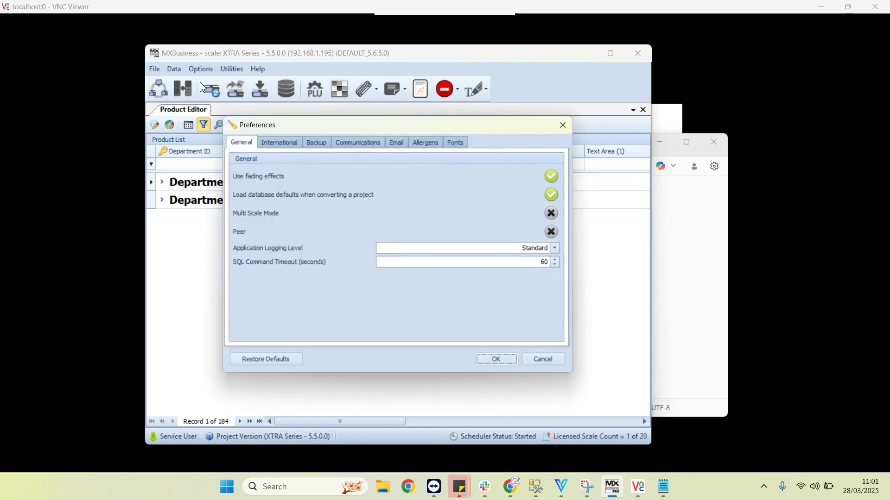
pyautogui.click(459, 145)
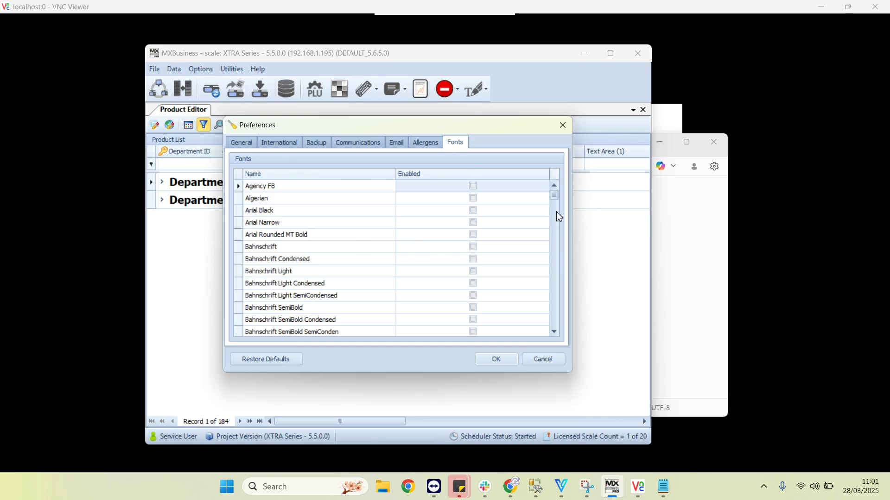
pyautogui.moveTo(556, 195)
pyautogui.mouseDown()
pyautogui.moveTo(548, 329)
pyautogui.moveTo(559, 169)
pyautogui.moveTo(550, 193)
pyautogui.mouseUp()
pyautogui.click(474, 224)
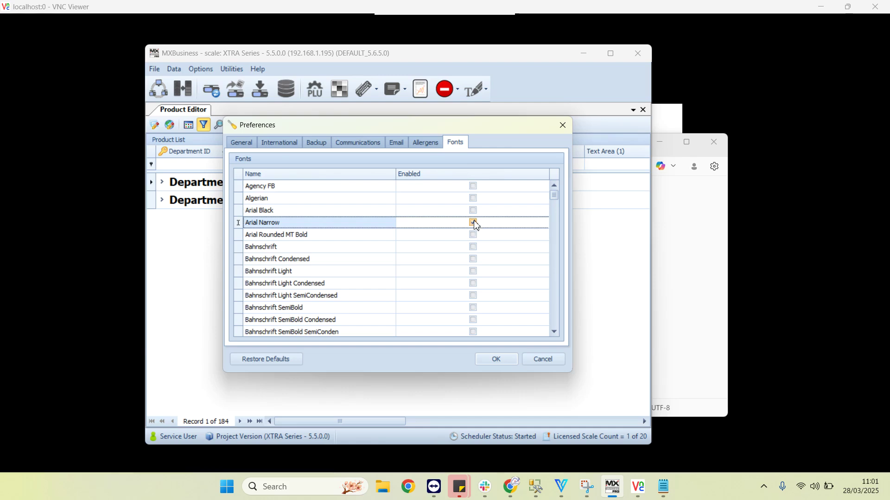
pyautogui.click(496, 361)
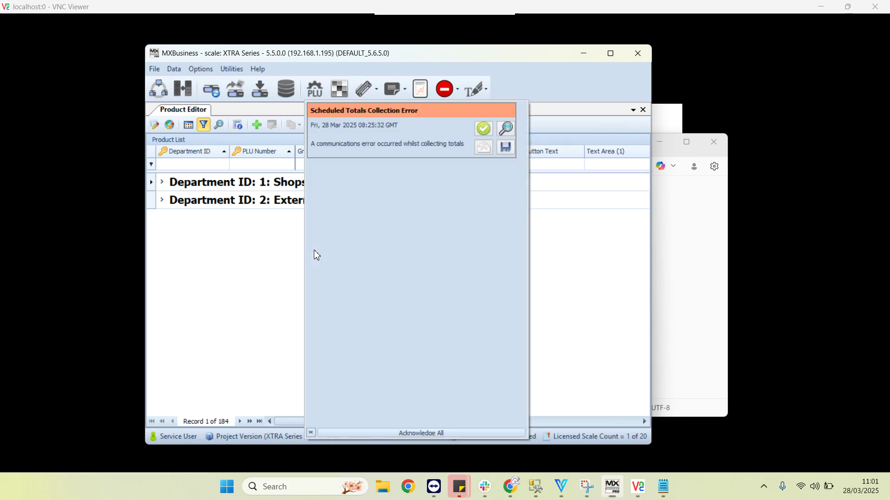
# Acknowledge all outstanding alerts and confirm their permanent removal.
pyautogui.click(469, 434)
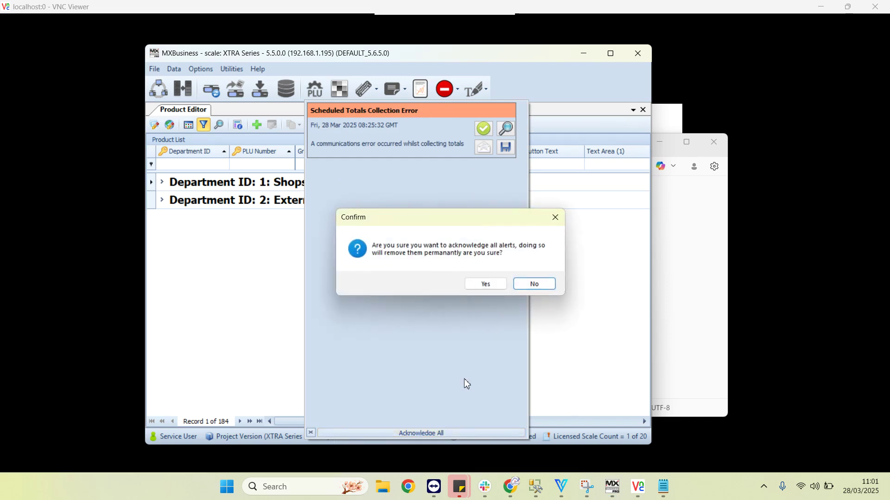
pyautogui.click(492, 286)
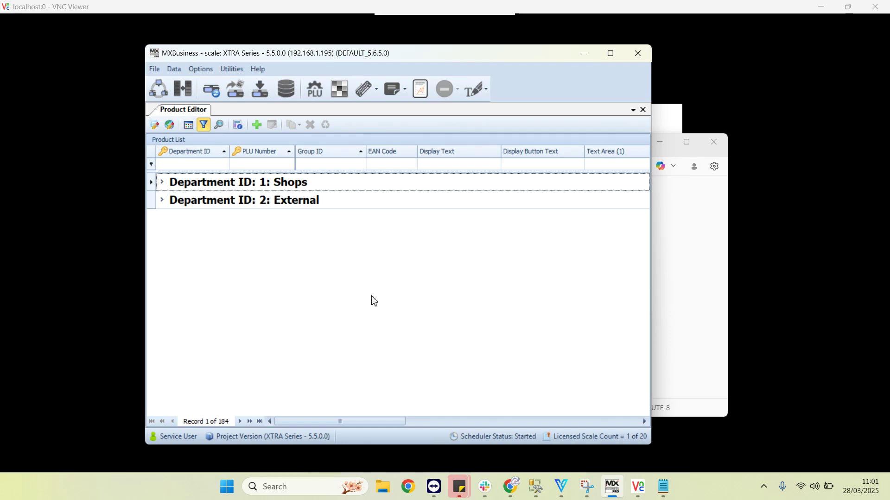
# Write the font file names Sans.ttf and comic.ttf on separate lines in the Notepad note, then return to MXBusiness.
pyautogui.click(670, 486)
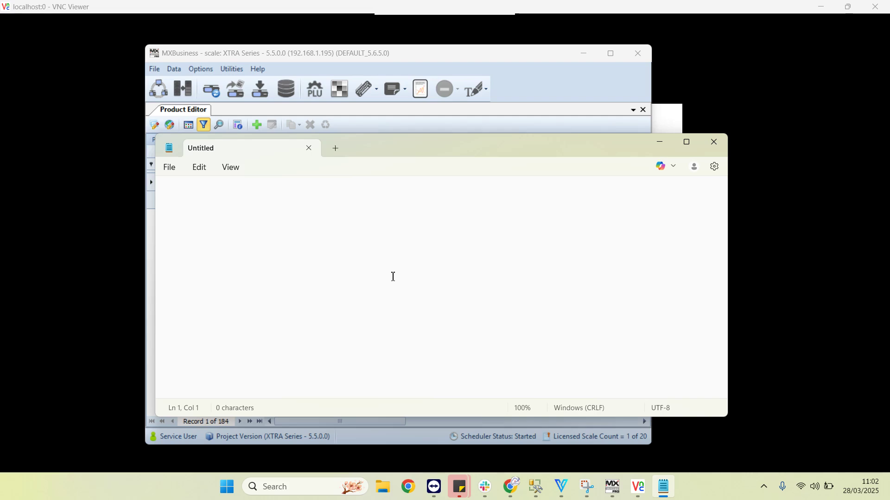
pyautogui.write('Sans.ttf')
pyautogui.press('Return')
pyautogui.write('comic.')
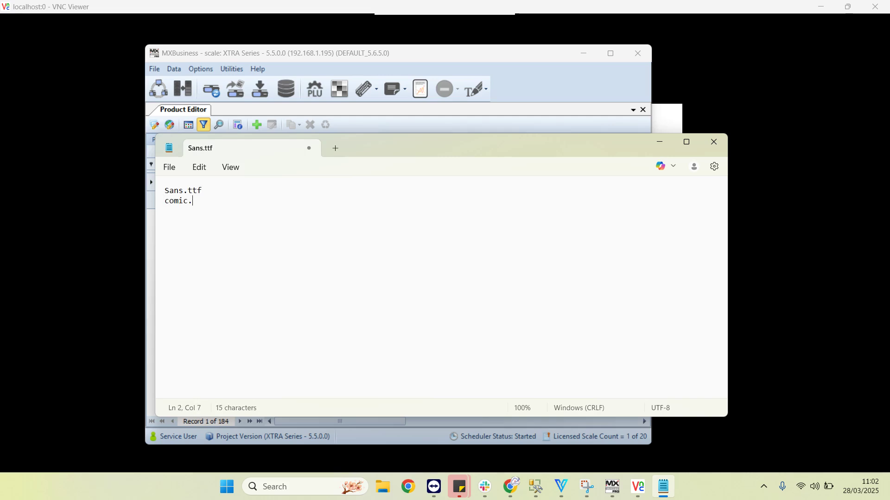
pyautogui.write('ttf')
pyautogui.click(660, 143)
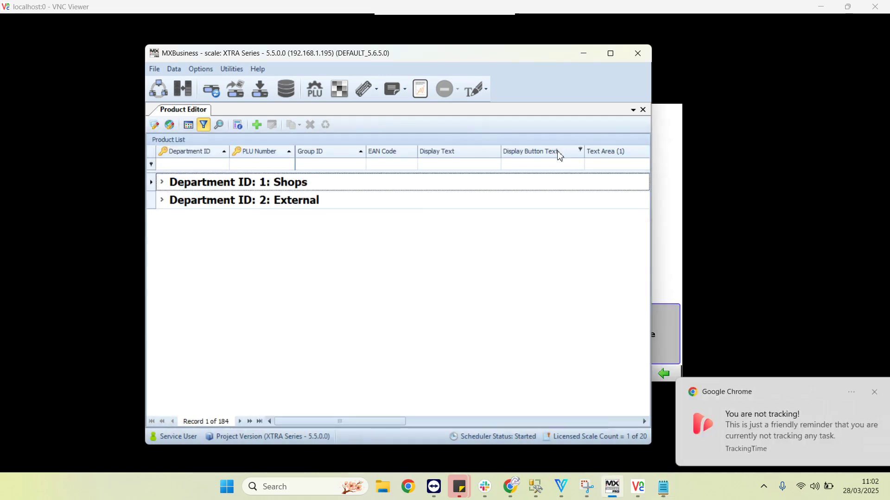
pyautogui.click(724, 423)
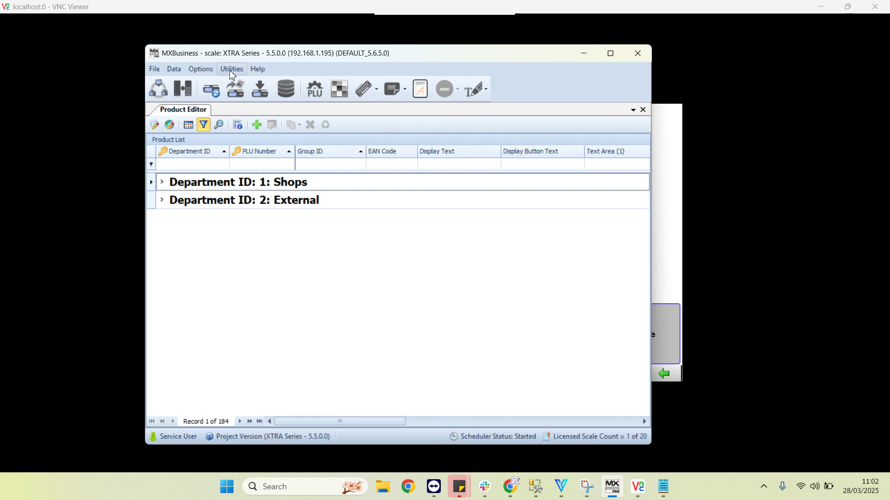
# Enable the Bahnschrift Light SemiCondensed font in the MXBusiness font preferences.
pyautogui.click(201, 69)
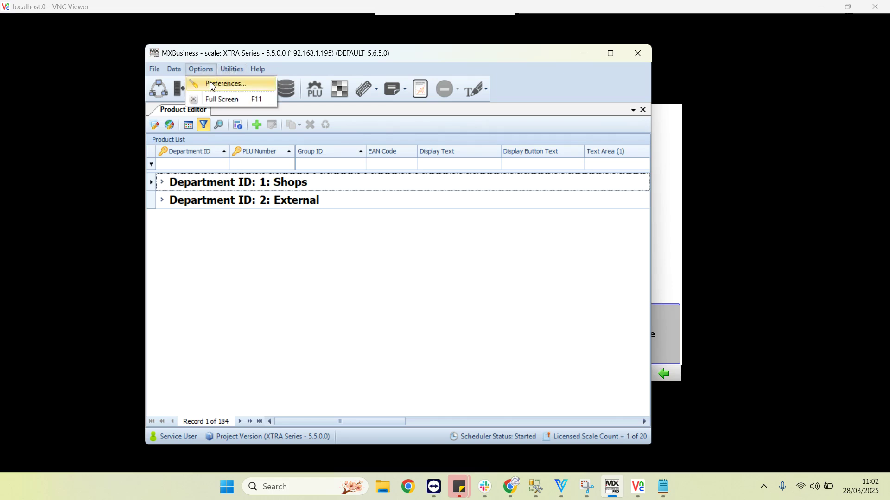
pyautogui.click(213, 85)
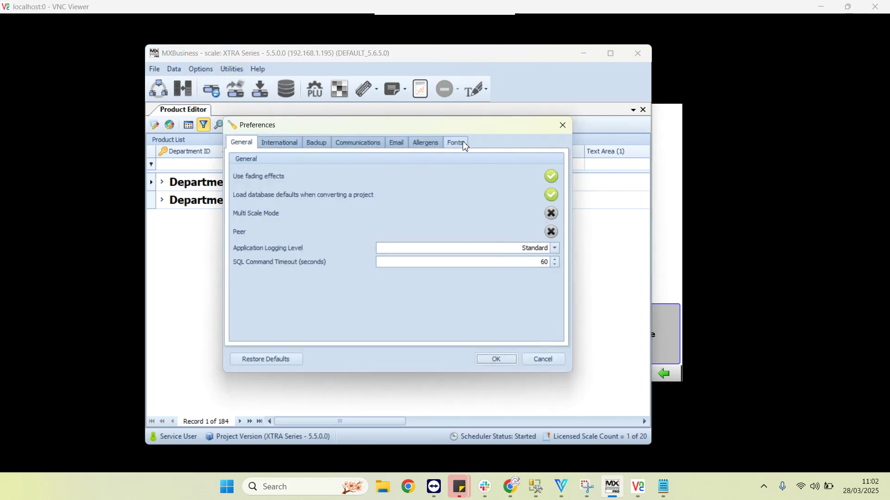
pyautogui.click(468, 146)
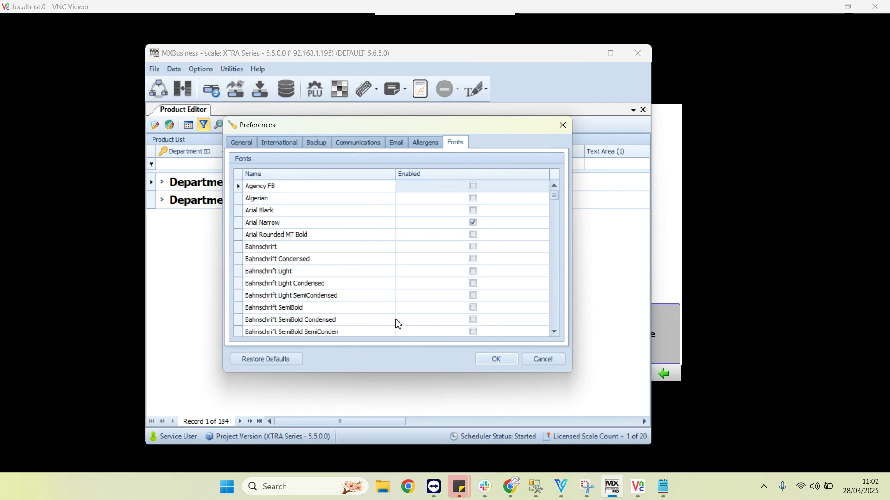
pyautogui.click(473, 295)
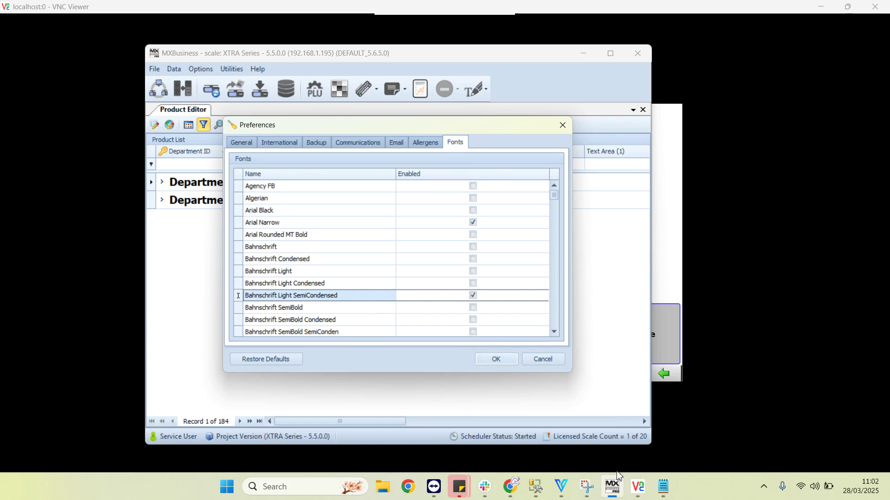
# Review the font file names in the Notepad note and bring the scale's VNC Viewer screen to the front.
pyautogui.click(666, 489)
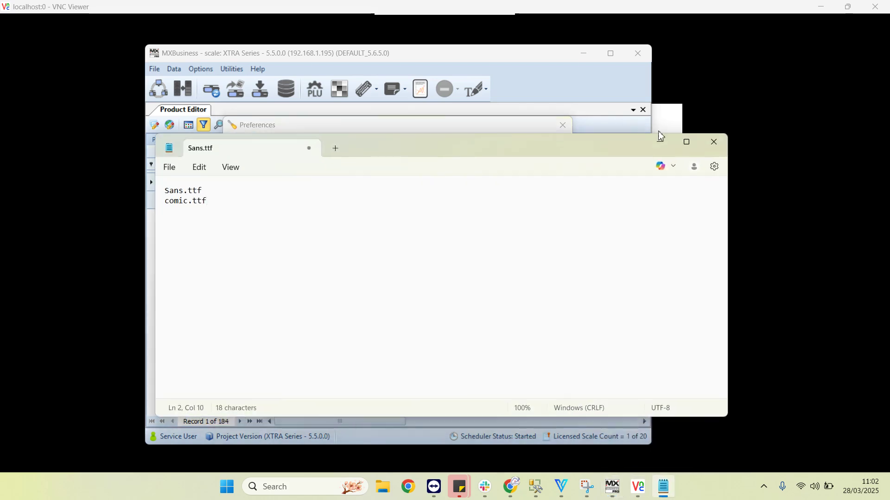
pyautogui.click(658, 148)
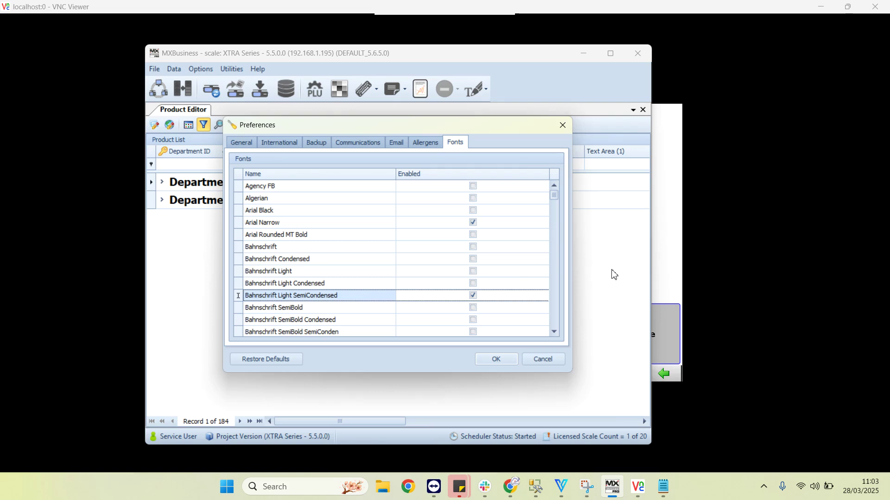
pyautogui.click(729, 231)
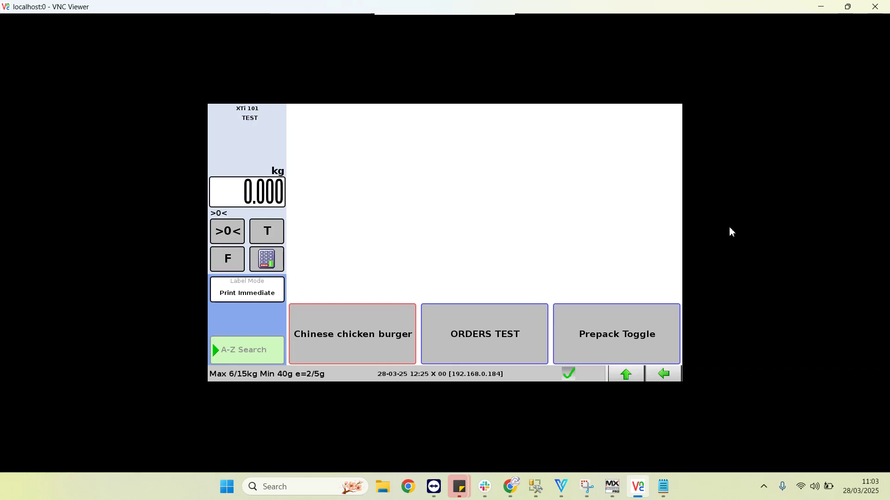
# Add font_update below the font file names in the Notepad note, leaving a blank line between, and return to VNC Viewer.
pyautogui.click(664, 486)
pyautogui.press('Return')
pyautogui.press('Return')
pyautogui.write('font_update')
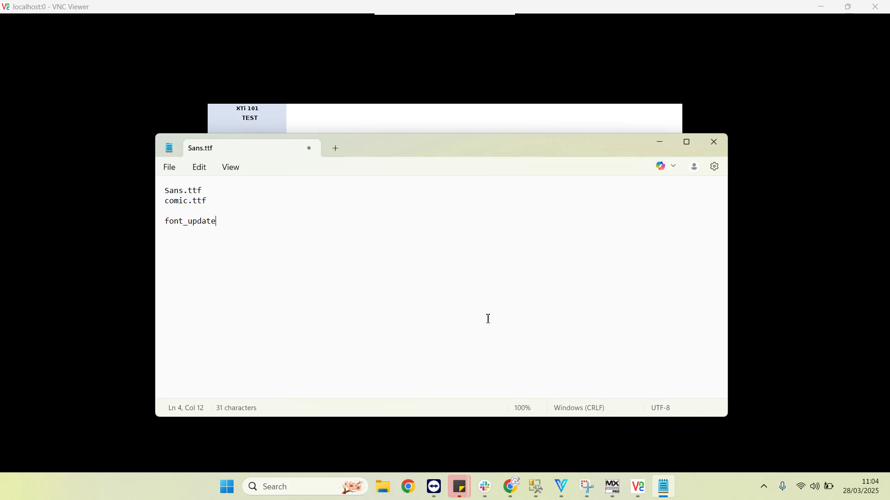
pyautogui.click(783, 277)
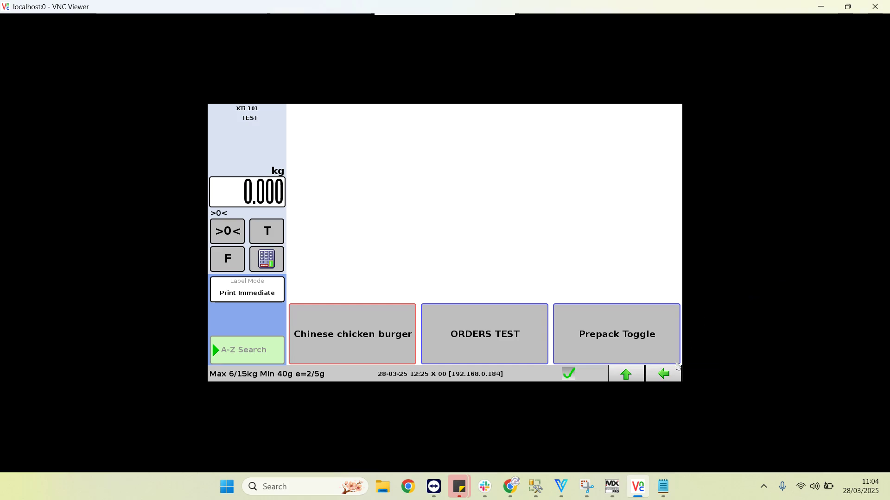
# Enter the scale's Setup Mode as the Engineer operator, supplying the operator PIN.
pyautogui.click(662, 375)
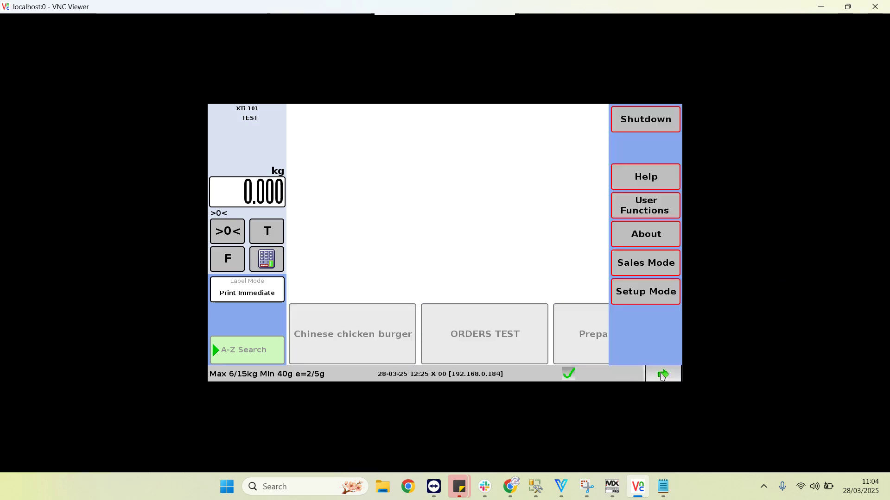
pyautogui.click(634, 289)
pyautogui.click(380, 148)
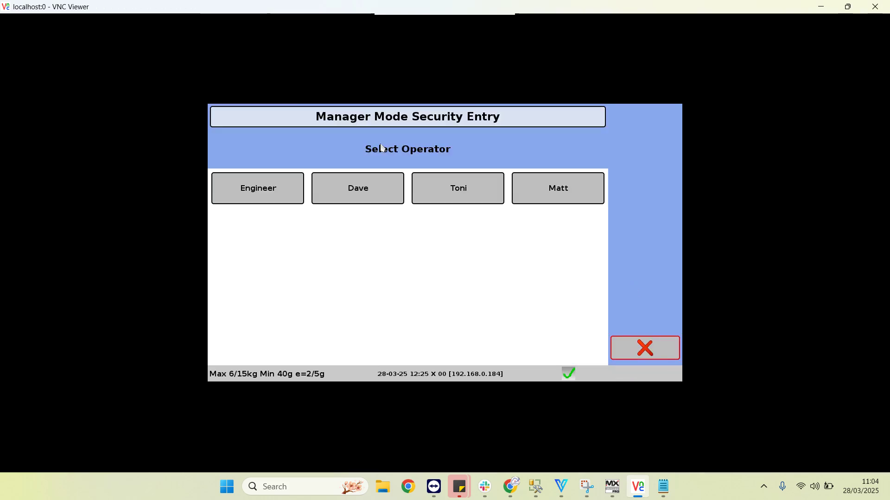
pyautogui.click(273, 190)
pyautogui.write('****')
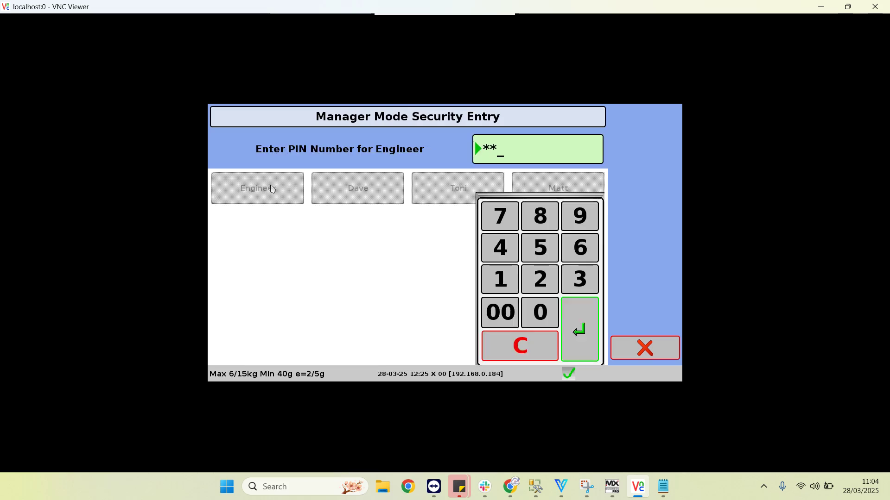
pyautogui.press('Return')
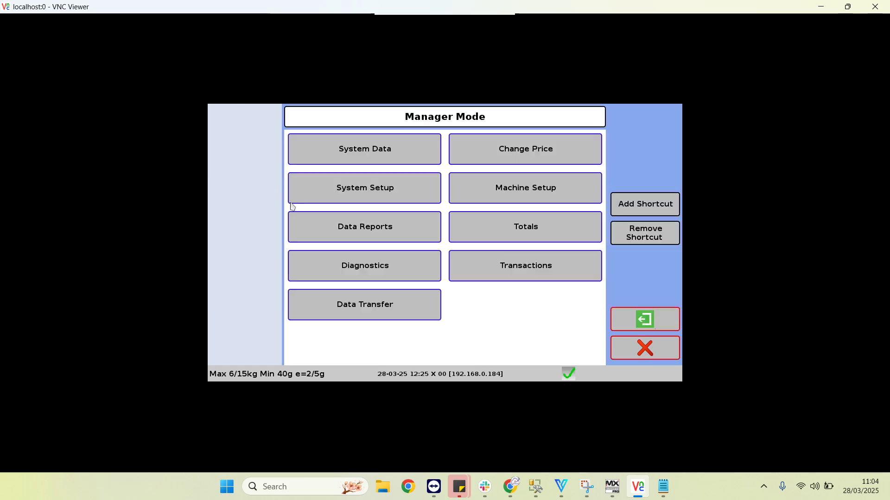
# Try to load fonts onto the scale from the Data Transfer functions, dismiss the message and exit Manager Mode.
pyautogui.click(426, 311)
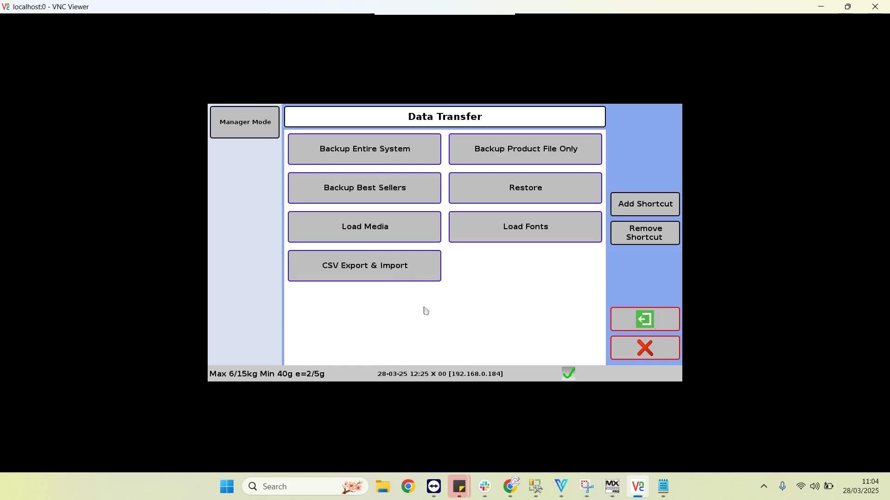
pyautogui.click(529, 233)
pyautogui.click(396, 307)
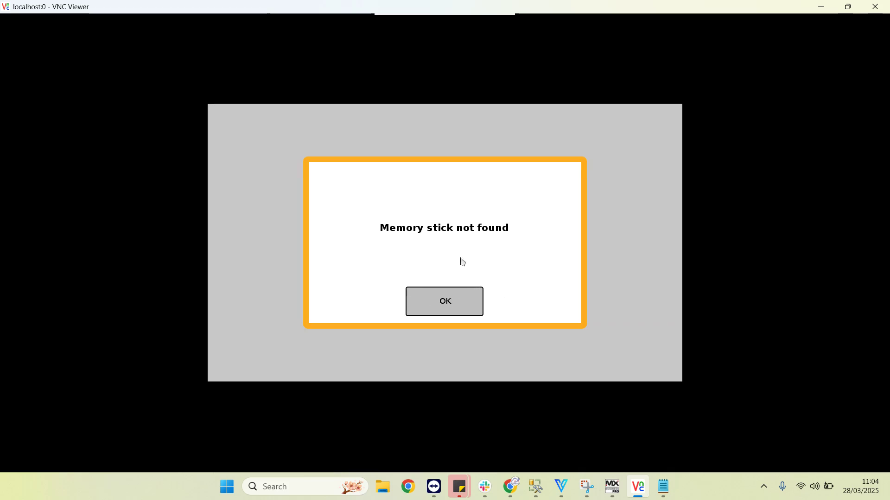
pyautogui.click(450, 300)
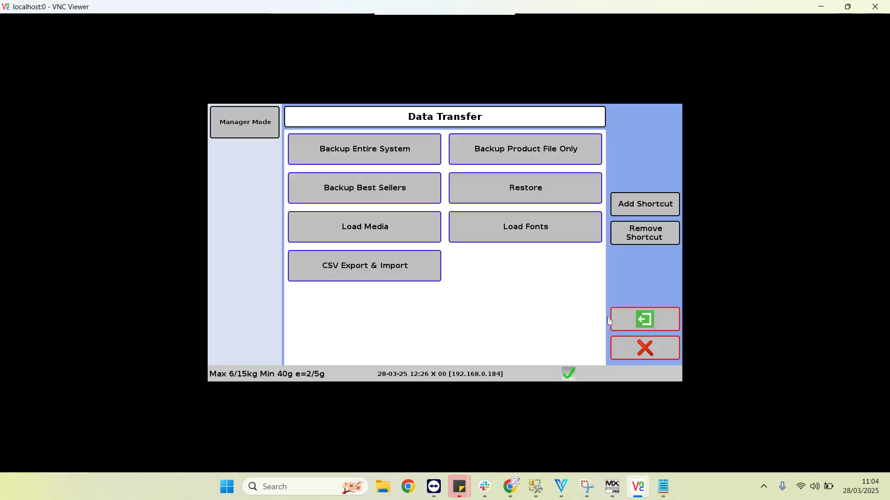
pyautogui.click(638, 321)
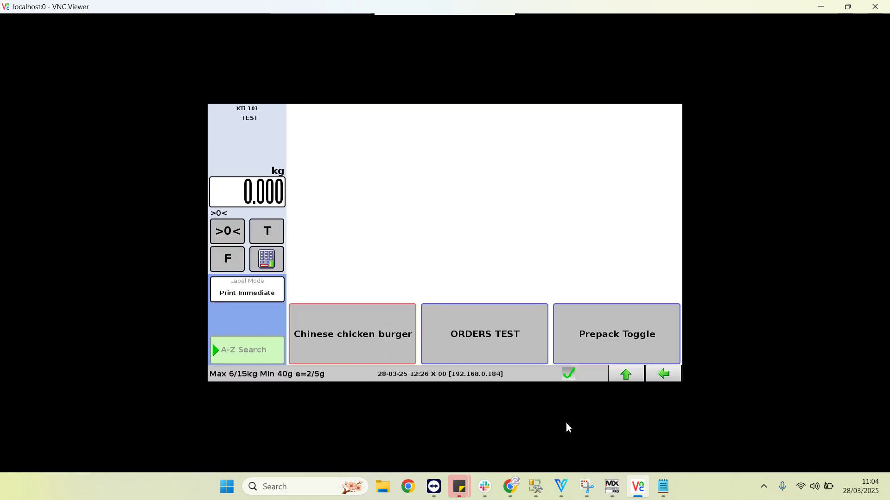
# Switch back to MXBusiness and enable the Bahnschrift SemiBold Condensed font in the preferences.
pyautogui.moveTo(613, 489)
pyautogui.click(613, 488)
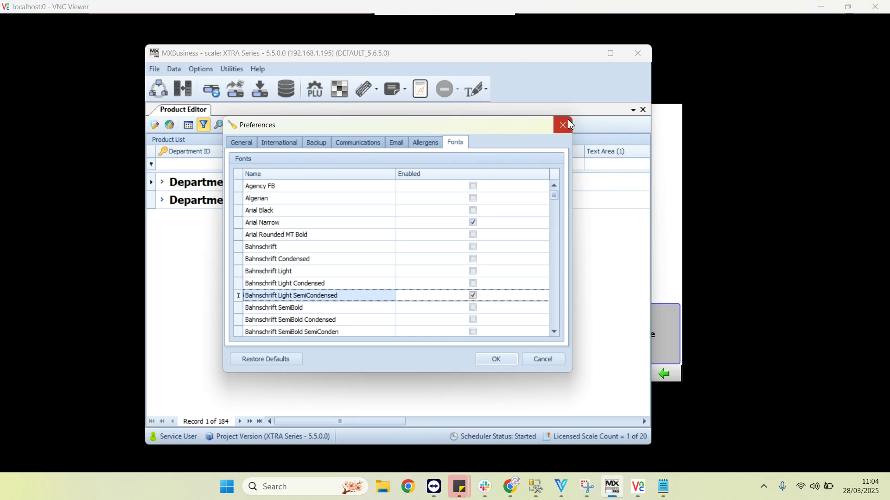
pyautogui.click(329, 200)
pyautogui.scroll(-2, 361, 264)
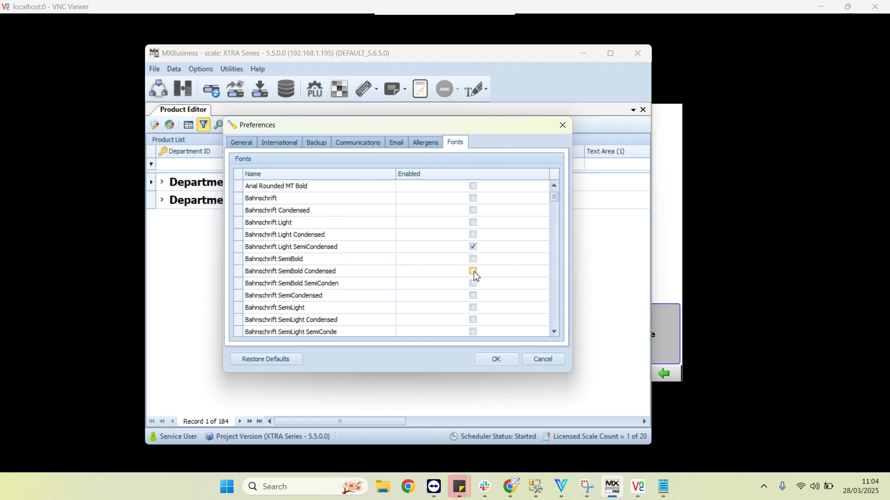
pyautogui.click(473, 272)
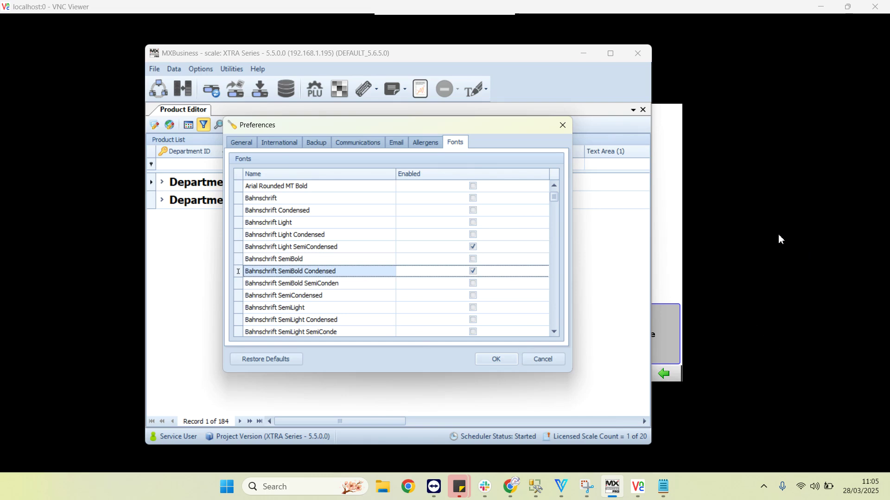
# Close the Preferences dialog, answer its prompt and minimise MXBusiness to show the scale's screen.
pyautogui.click(562, 126)
pyautogui.click(465, 284)
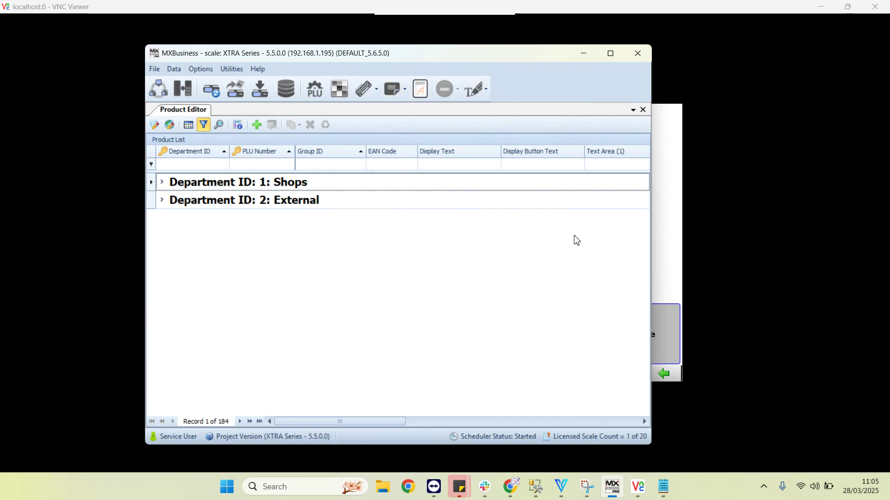
pyautogui.click(593, 57)
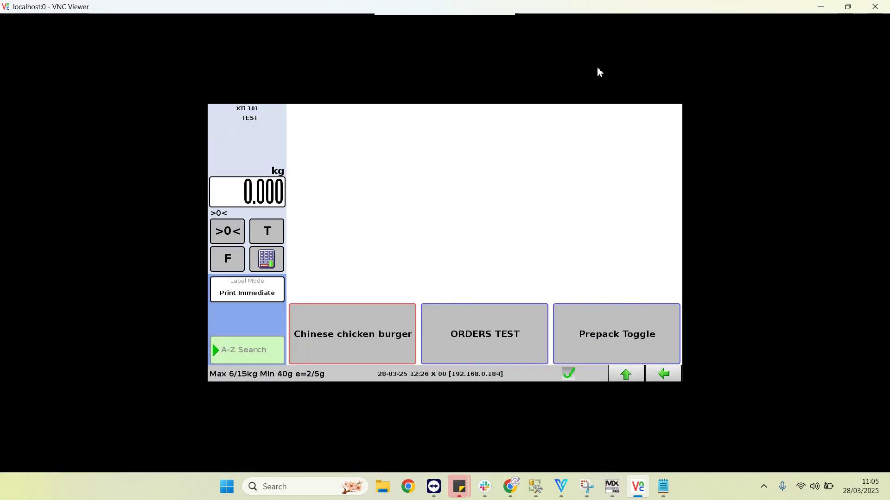